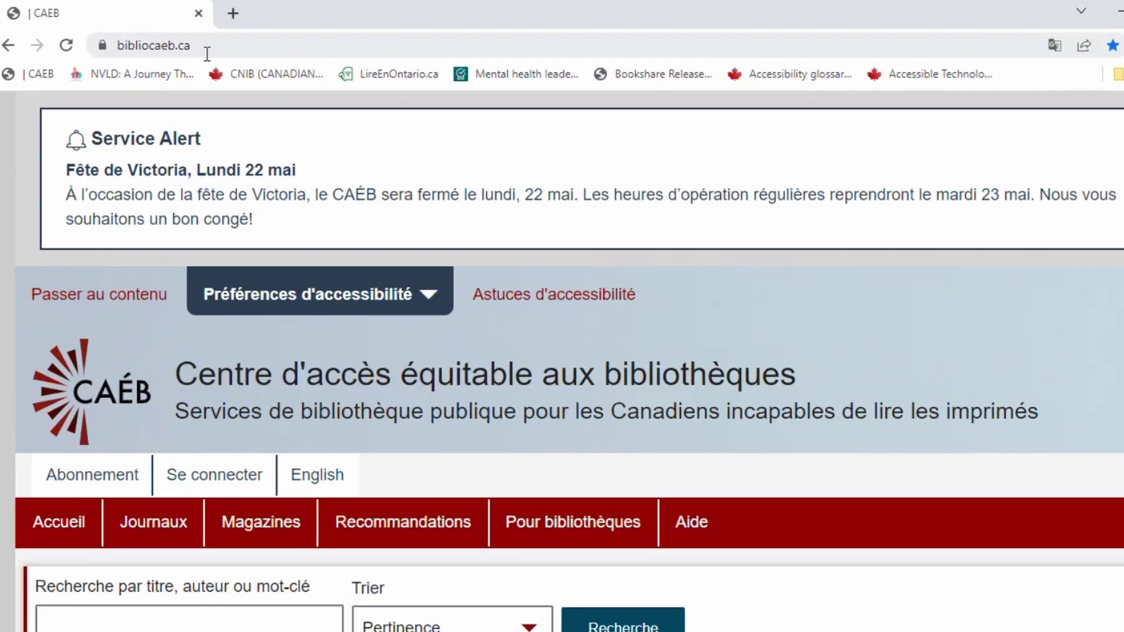
Step: Load bibliocaeb.ca/aide/envoy-connect, the Envoy Connect et Connexion CAÉB help page
click(198, 38)
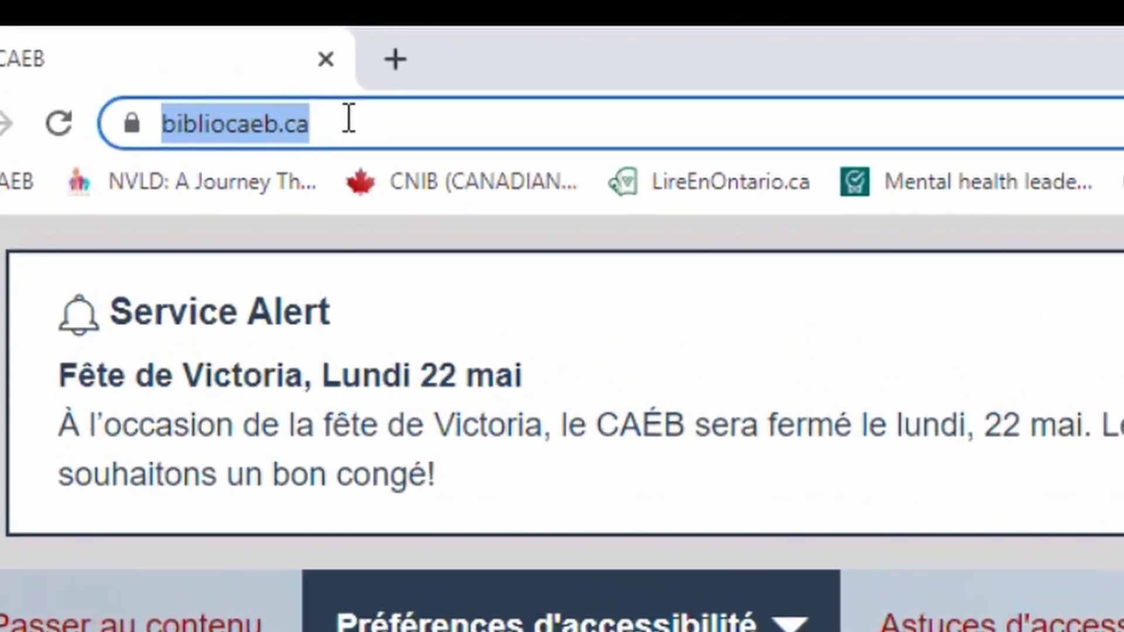
click(256, 68)
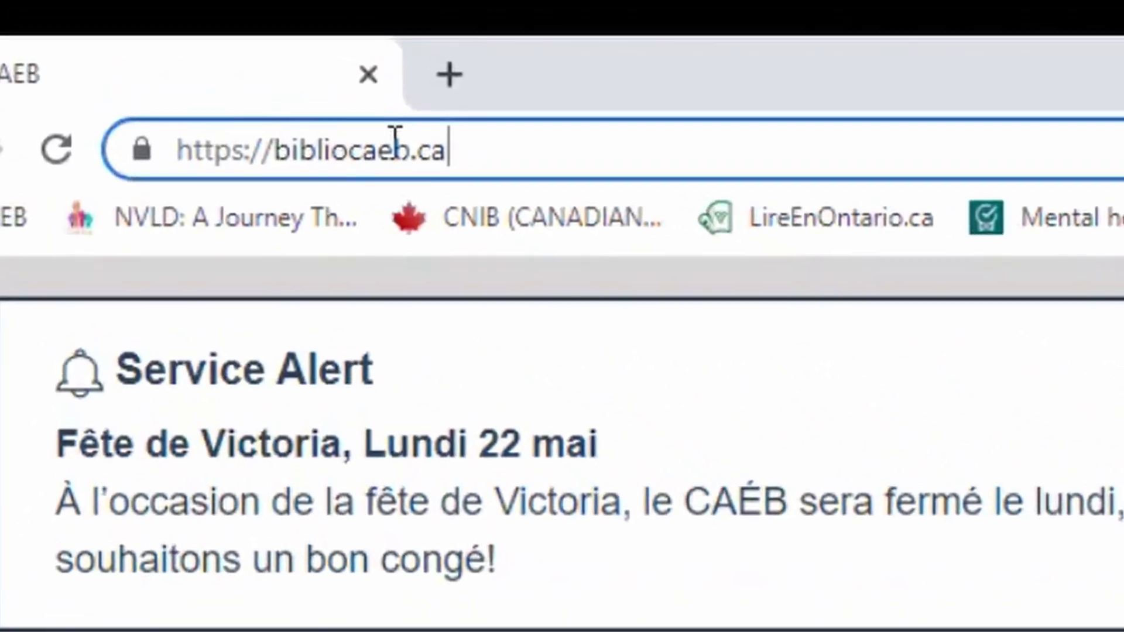
text(/aide/envoy-connect)
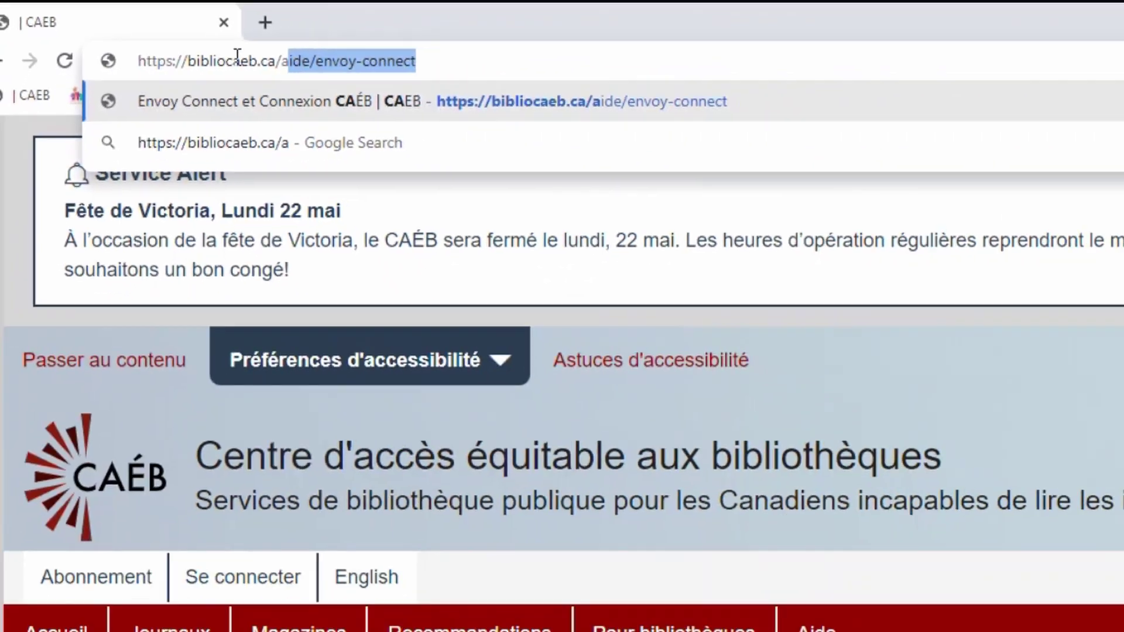
key(Return)
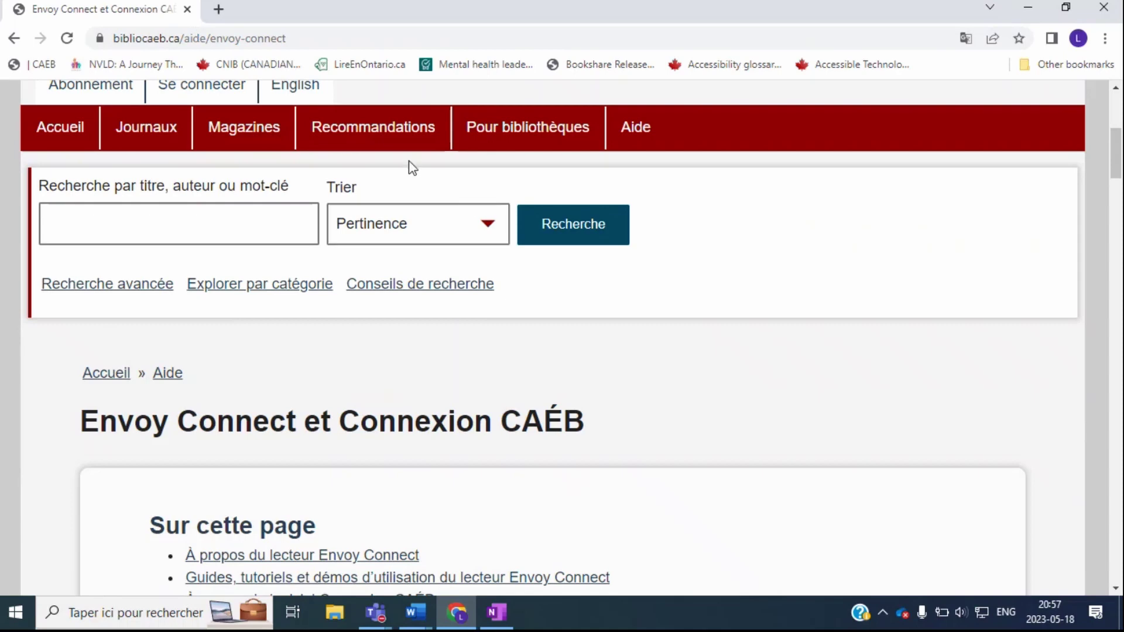
Step: Follow 'Installation de Connexion CAÉB' to the Logiciel Connexion CAÉB download page
scroll(410, 167, down, 3)
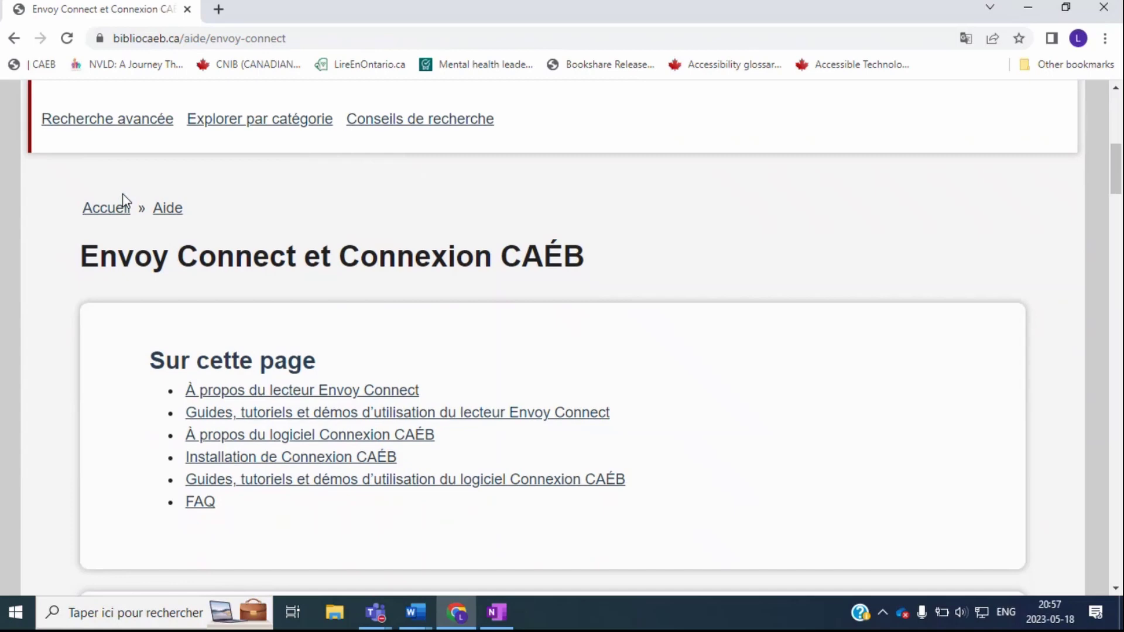
click(232, 458)
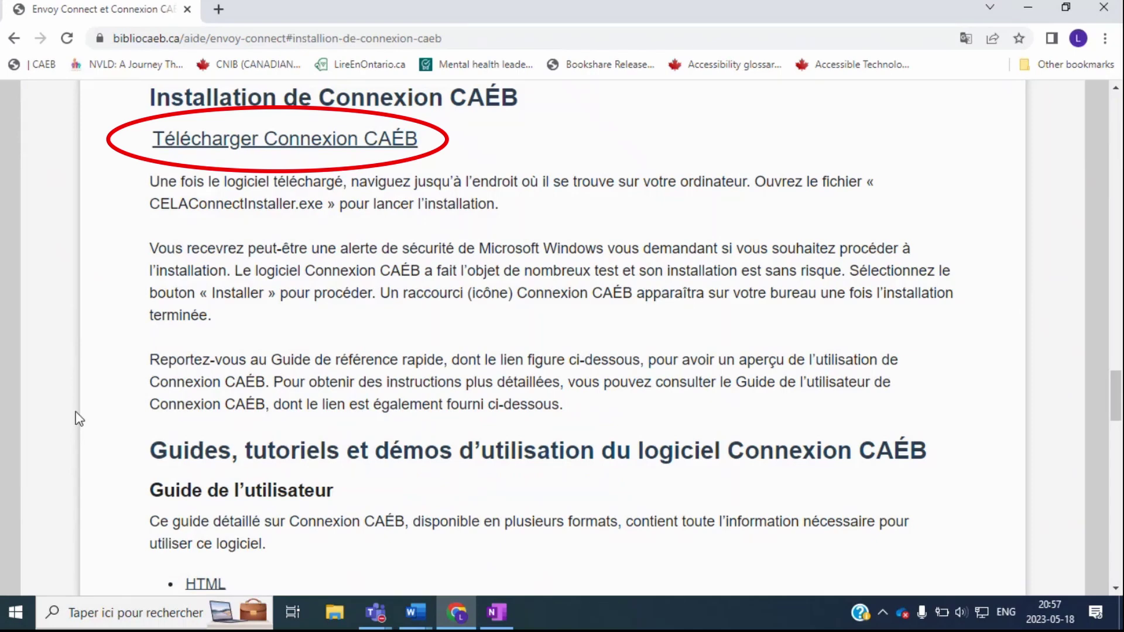
click(302, 136)
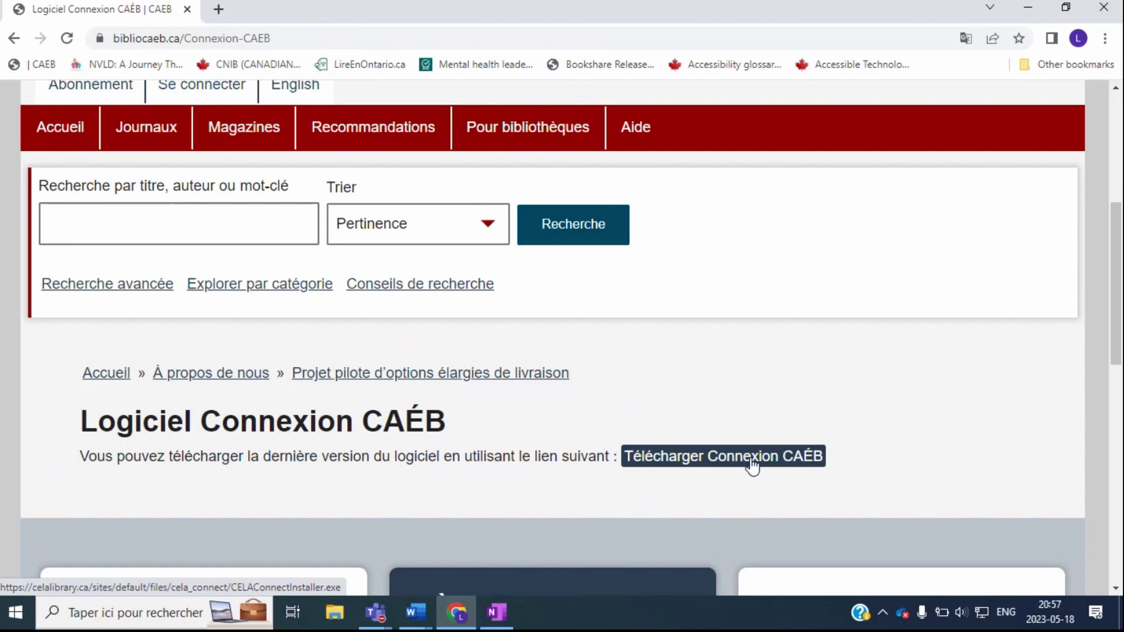
Step: Download CELAConnectInstaller.exe, dismiss the Norton popup, and run the installer
click(753, 466)
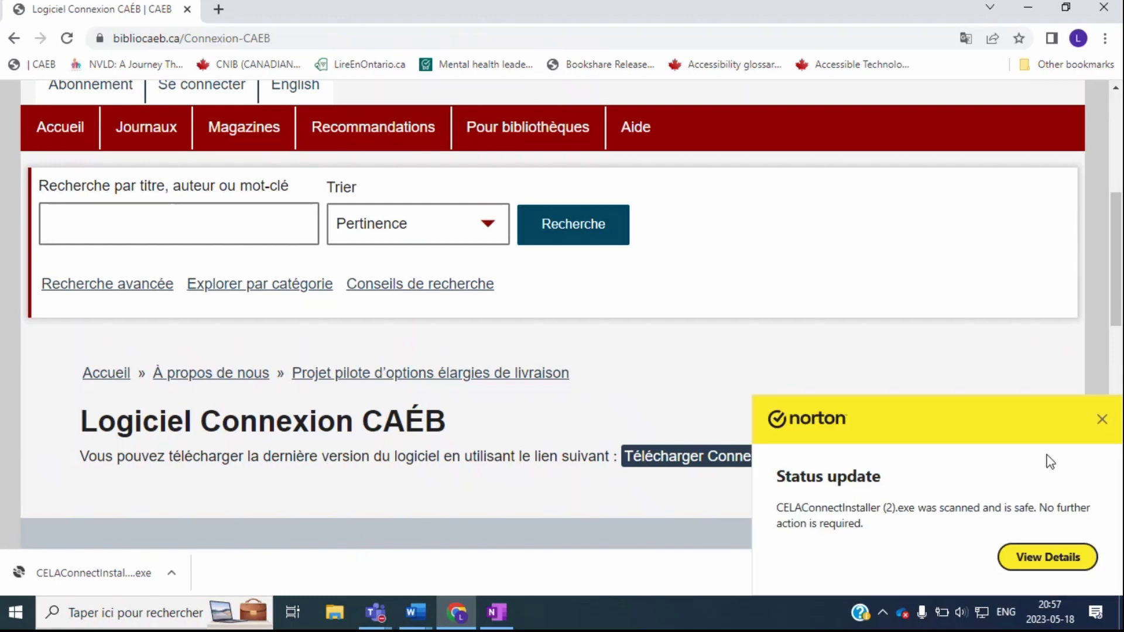
click(1106, 420)
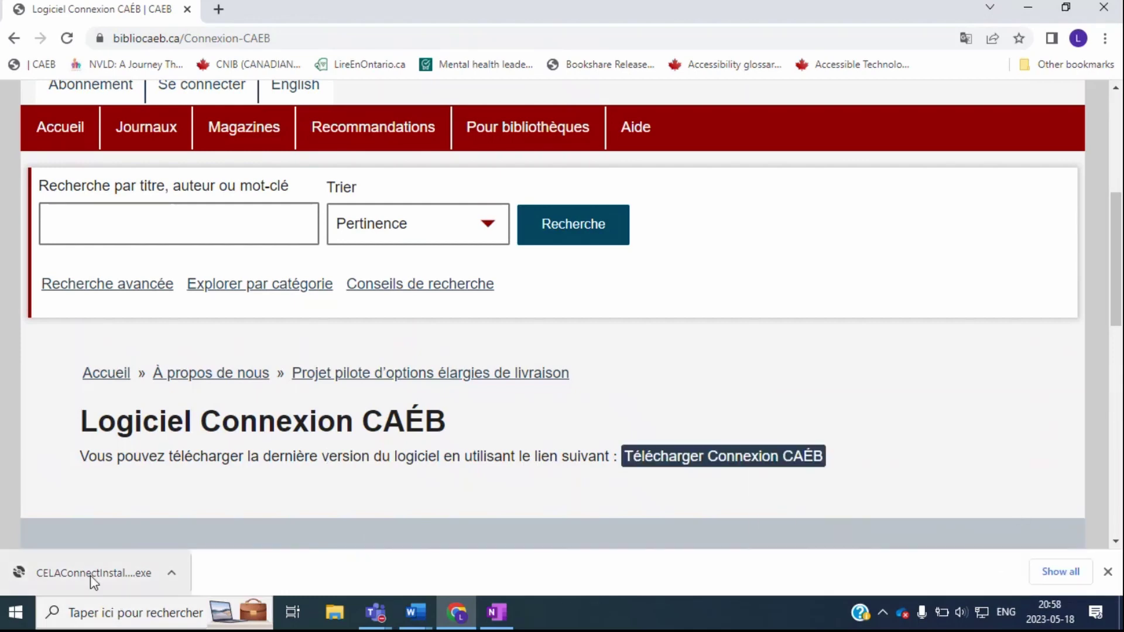
click(90, 576)
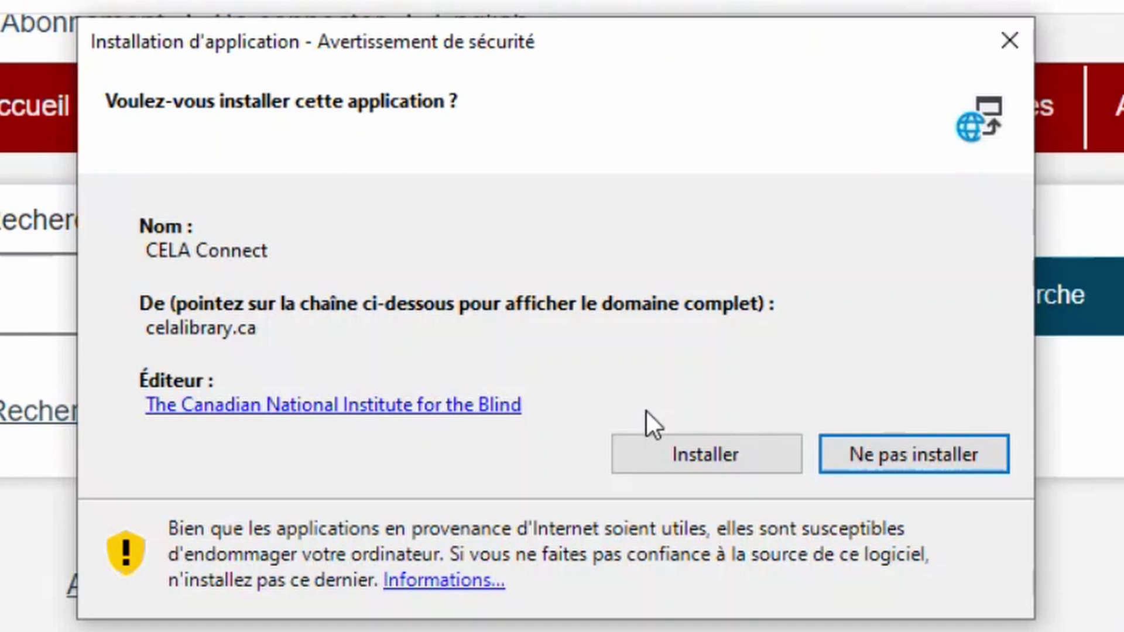
Step: Approve installing CELA Connect from celalibrary.ca in the security warning
click(637, 454)
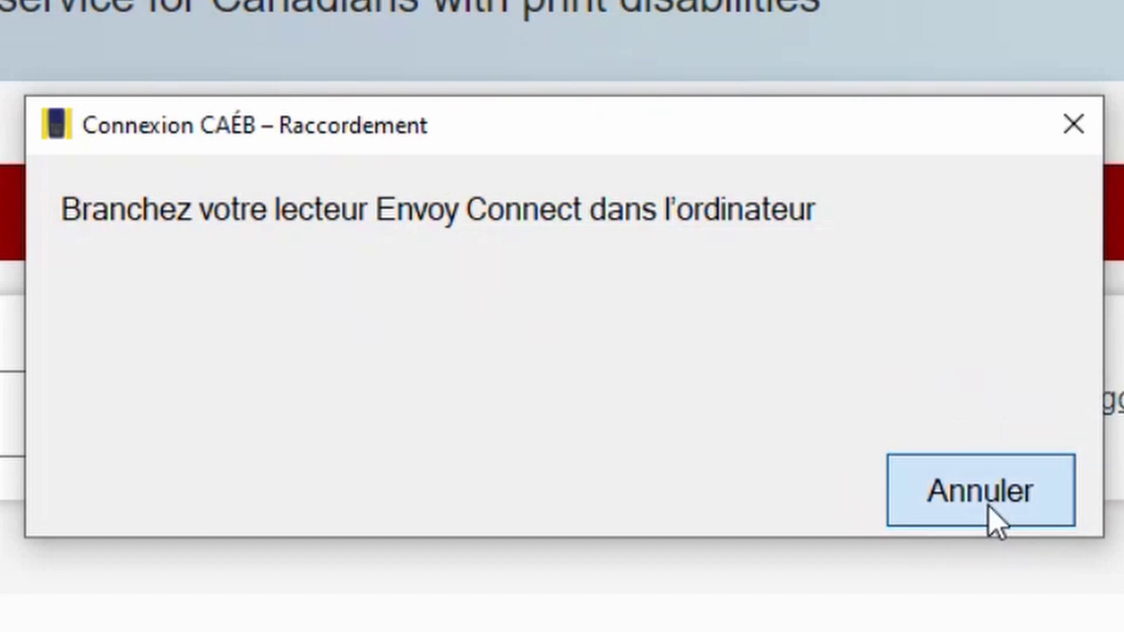
Step: Cancel the Raccordement prompt to switch to manual Envoy Connect mode
click(990, 507)
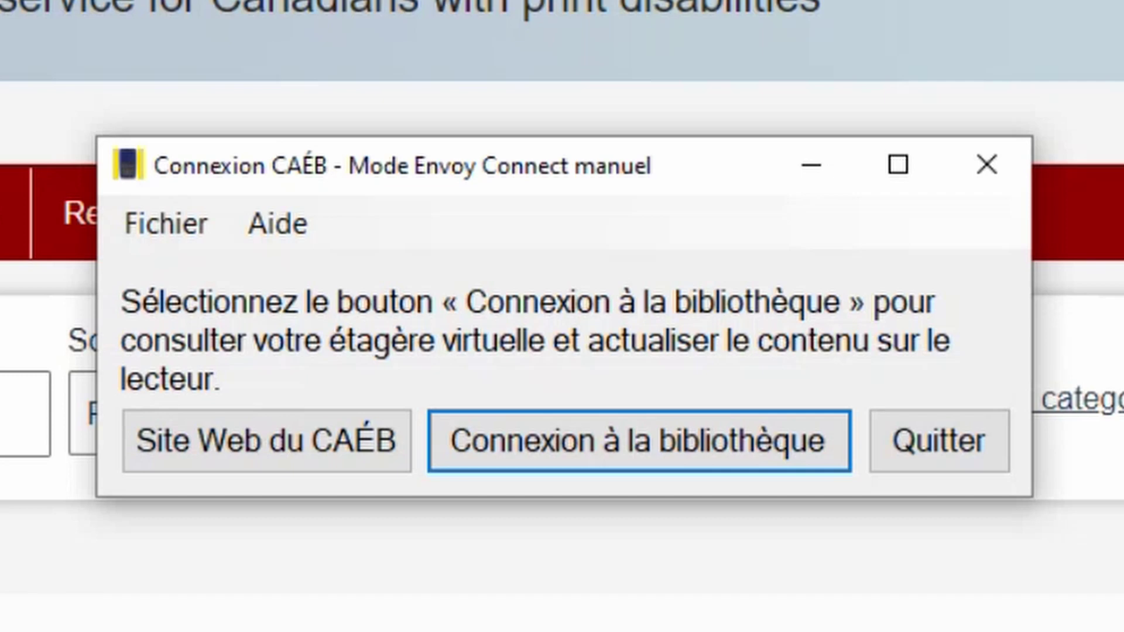
Step: Choose 'Connexion à la bibliothèque' and continue with the plugged-in Envoy Connect reader
click(708, 455)
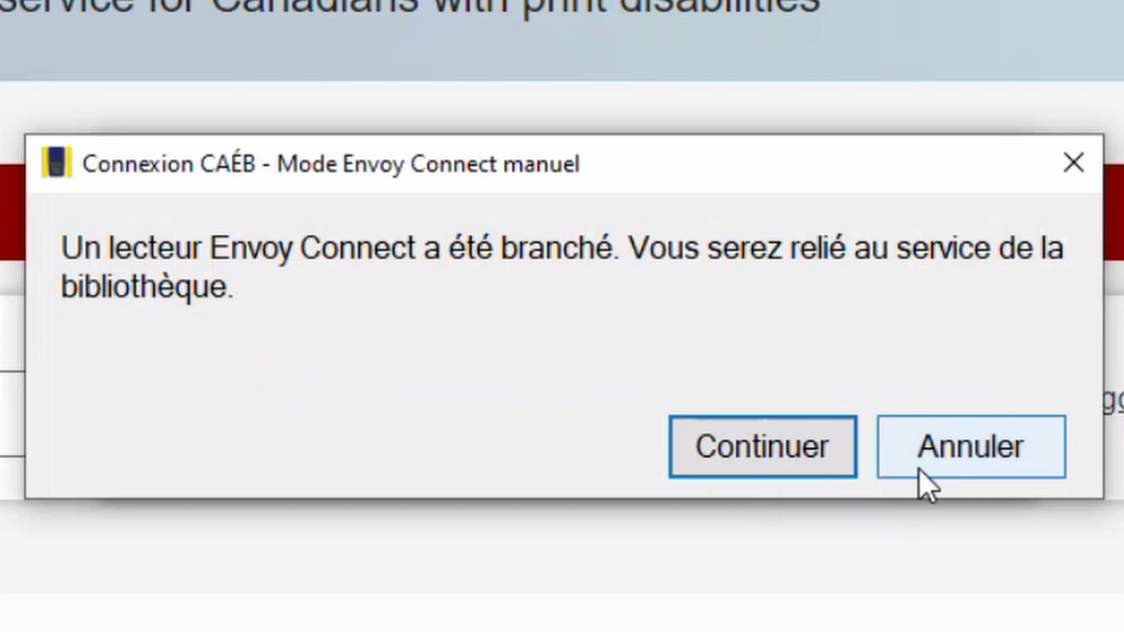
click(734, 462)
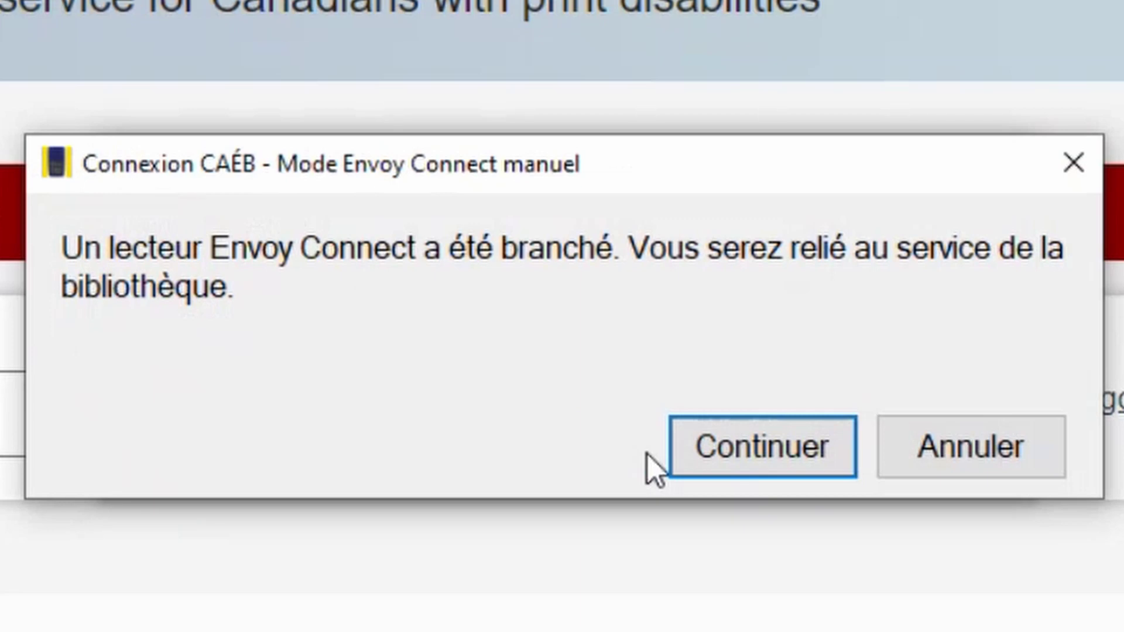
Step: Enter the library user ID and password, tick Enregistrer identifiant/mot de passe, and sign in
click(699, 458)
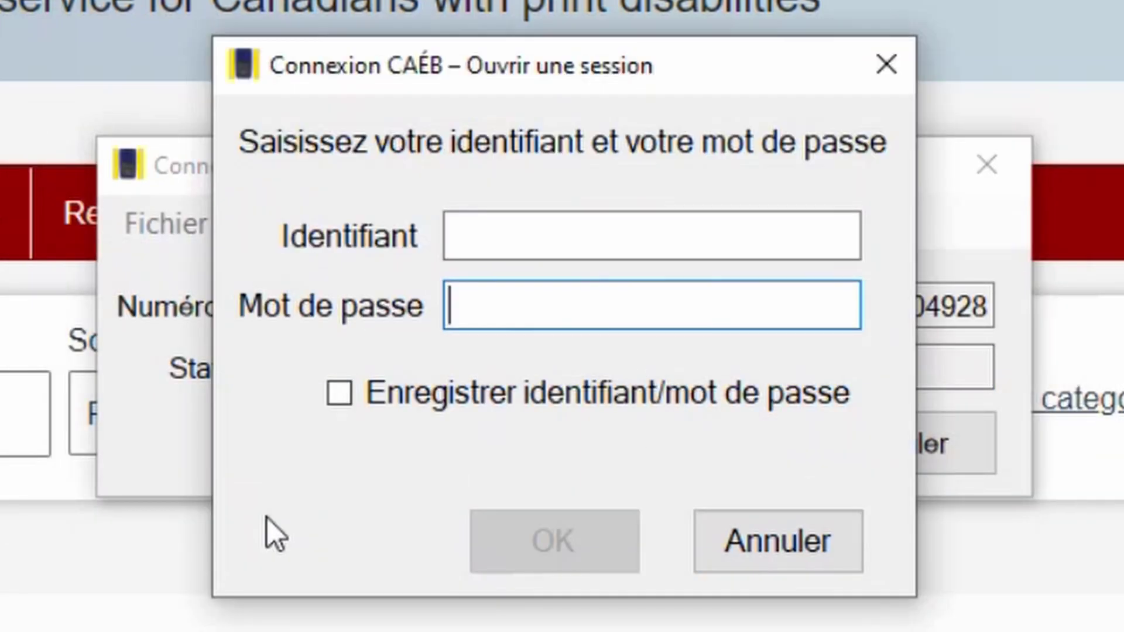
click(645, 234)
text(1)
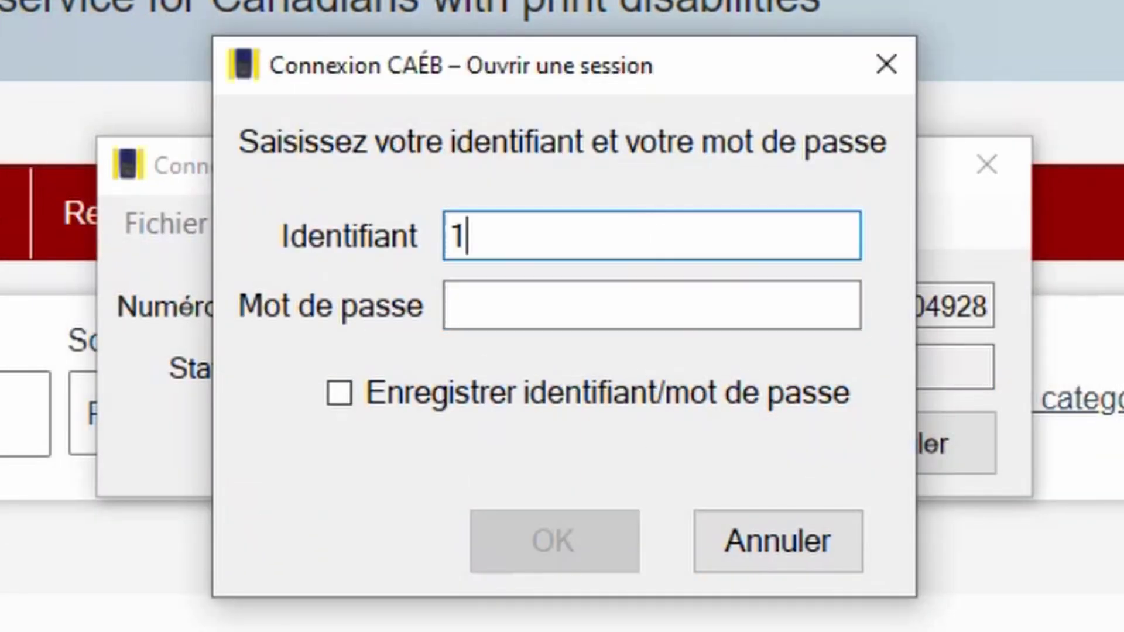
text(60753)
key(Tab)
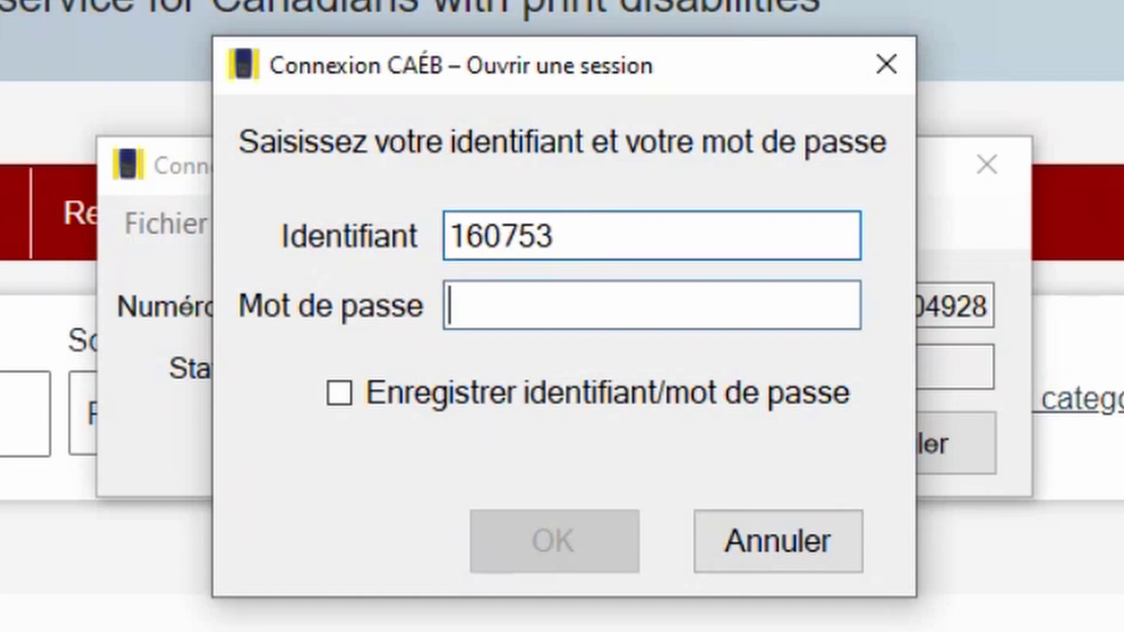
text(*******)
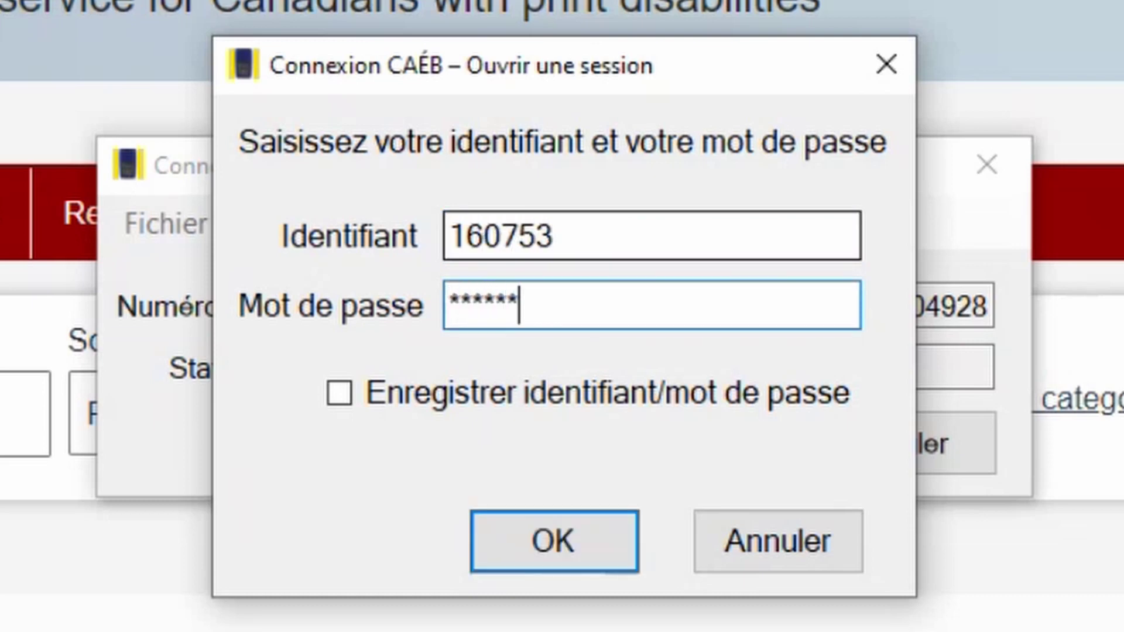
text(***)
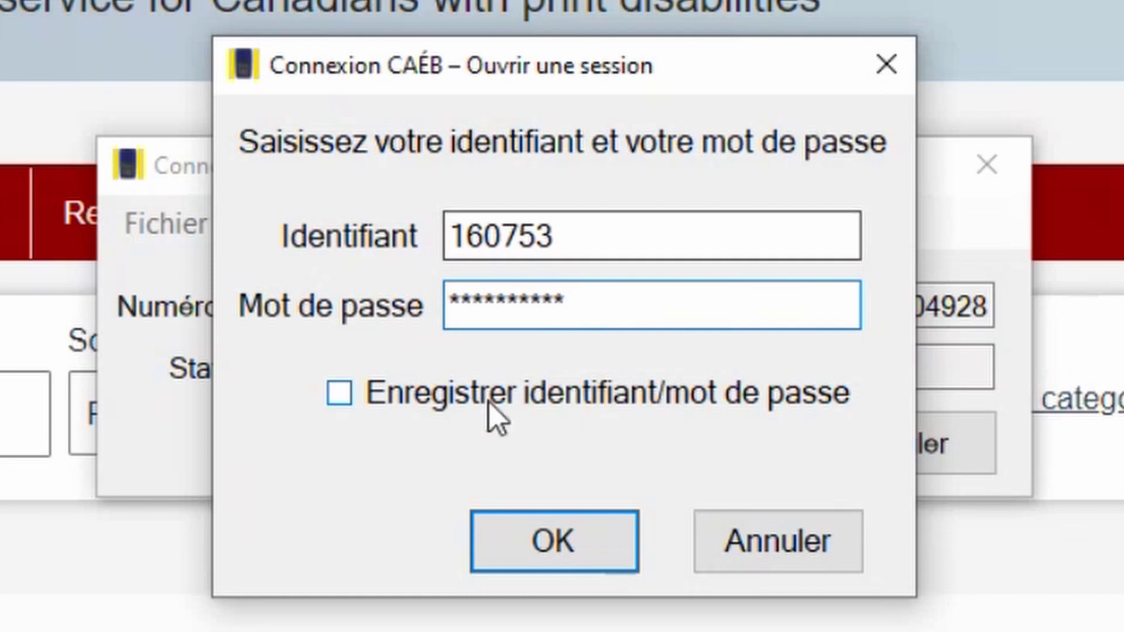
click(492, 404)
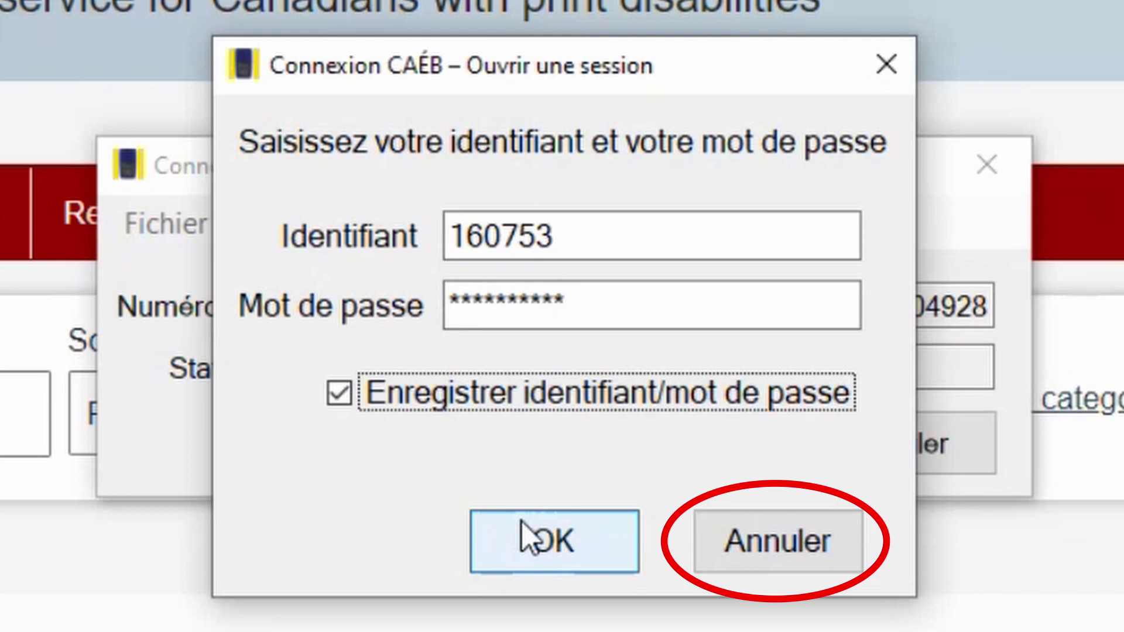
click(528, 538)
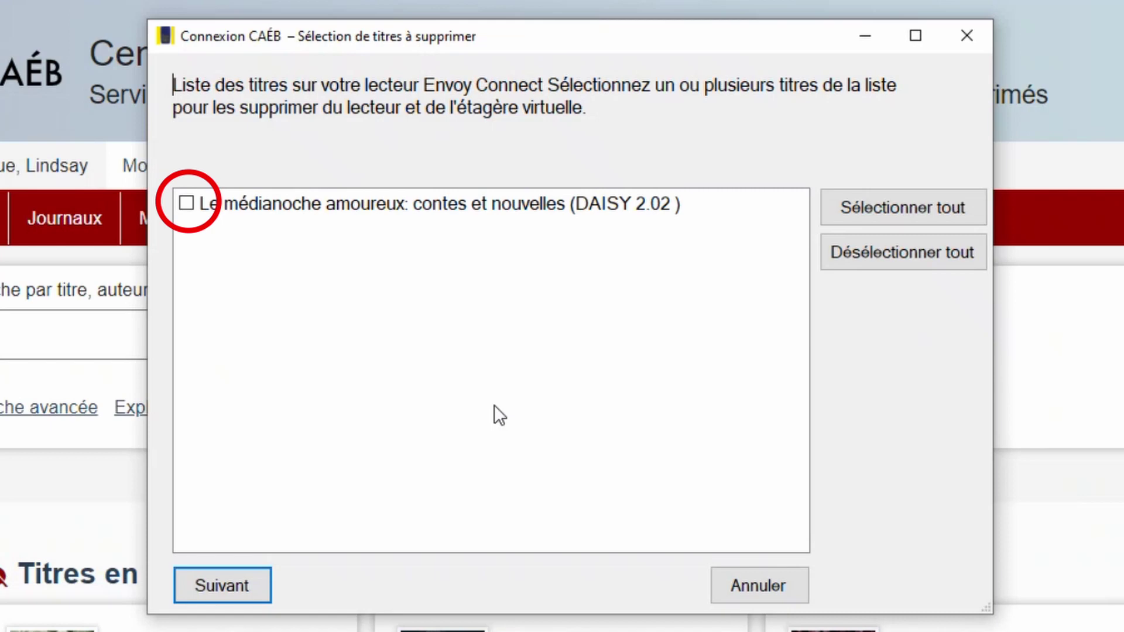
Step: Mark Le médianoche amoureux: contes et nouvelles for removal with Sélectionner tout, then continue
click(187, 205)
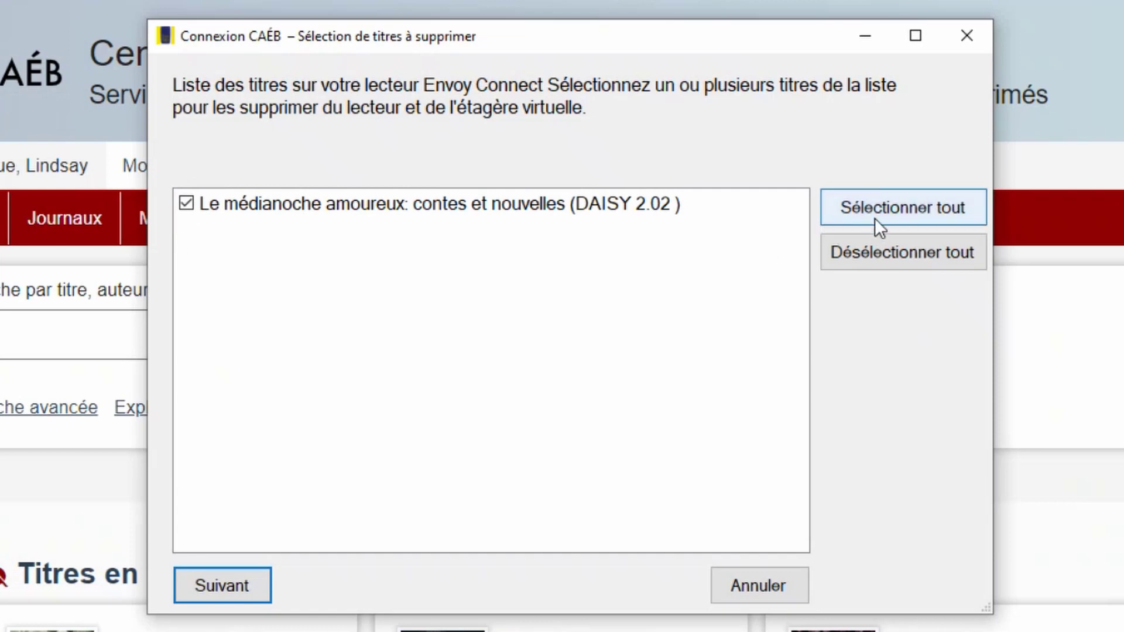
click(890, 263)
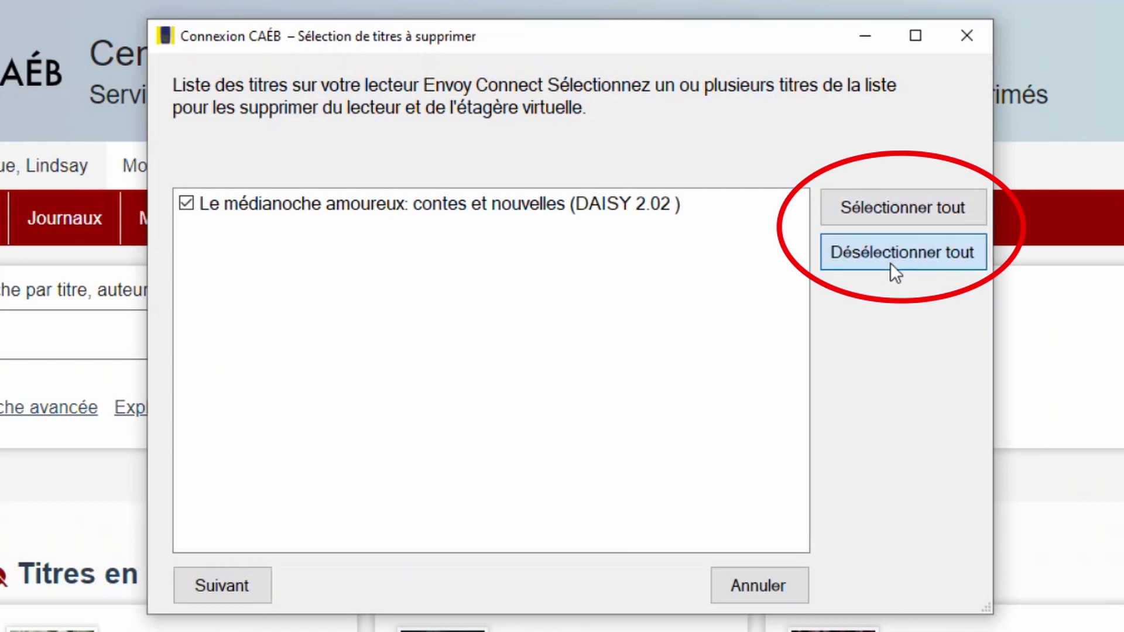
click(897, 206)
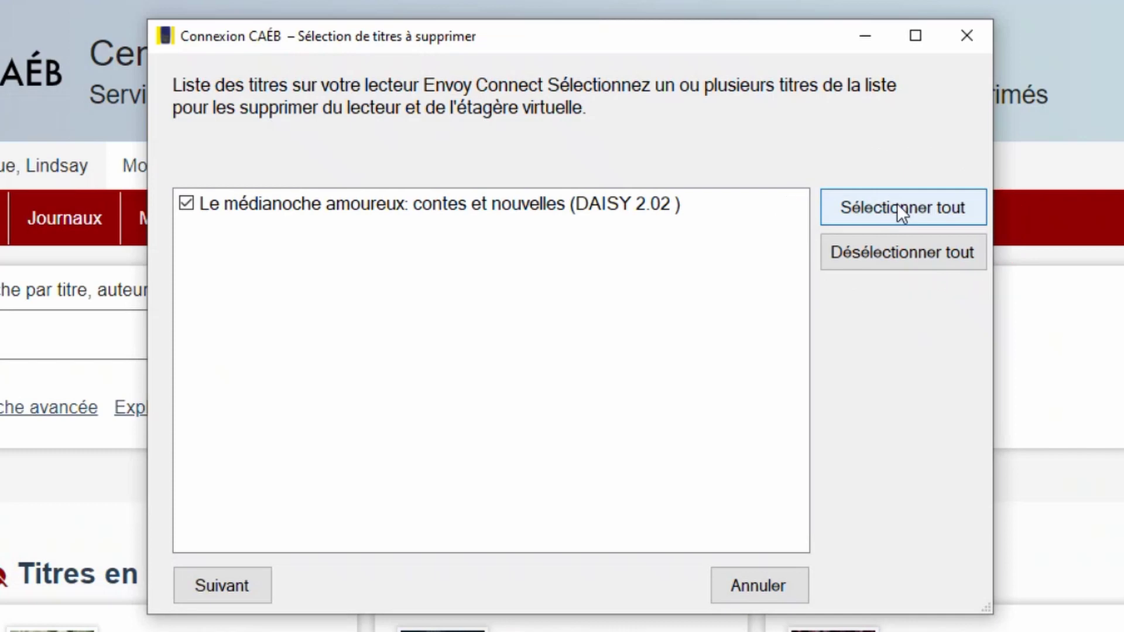
click(897, 206)
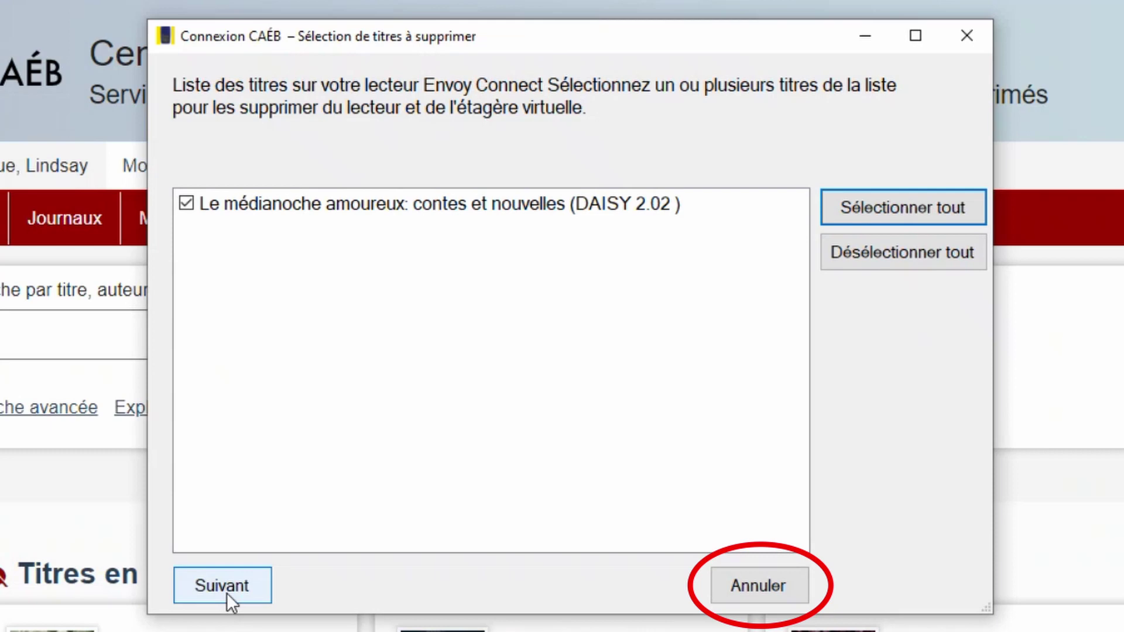
click(226, 593)
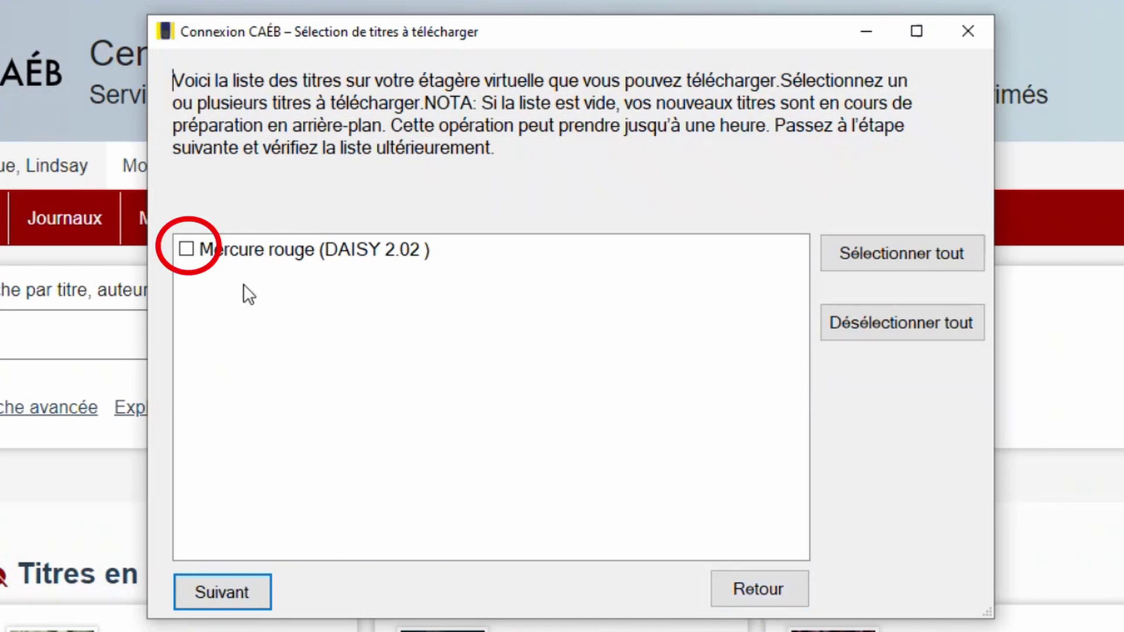
Step: Tick Mercure rouge (DAISY 2.02) for download and continue to the confirmation
click(186, 249)
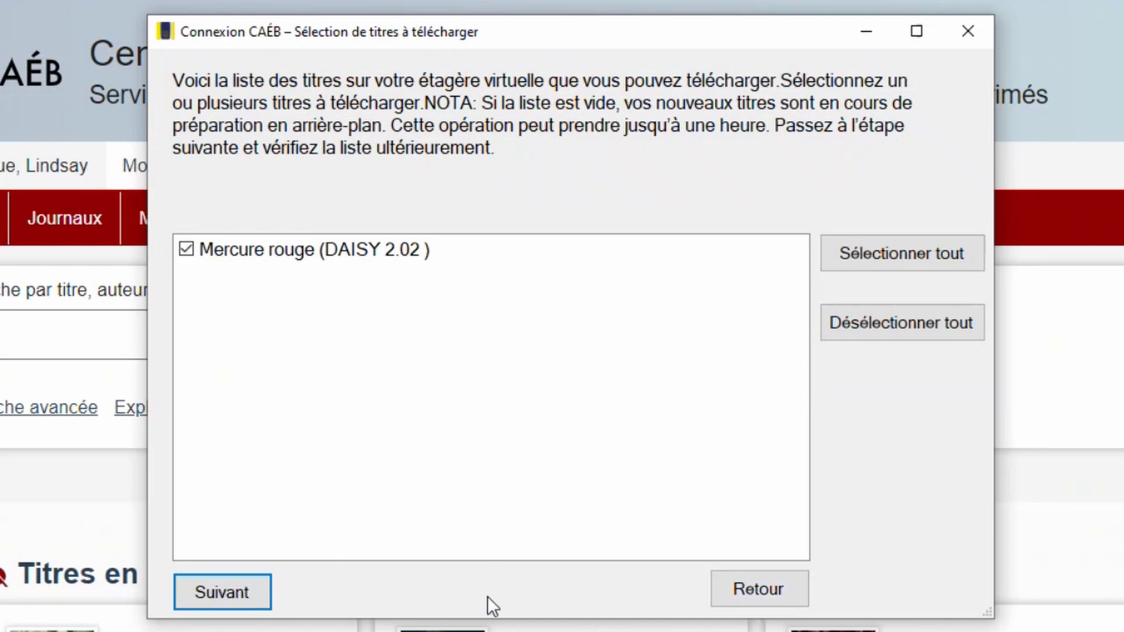
click(254, 588)
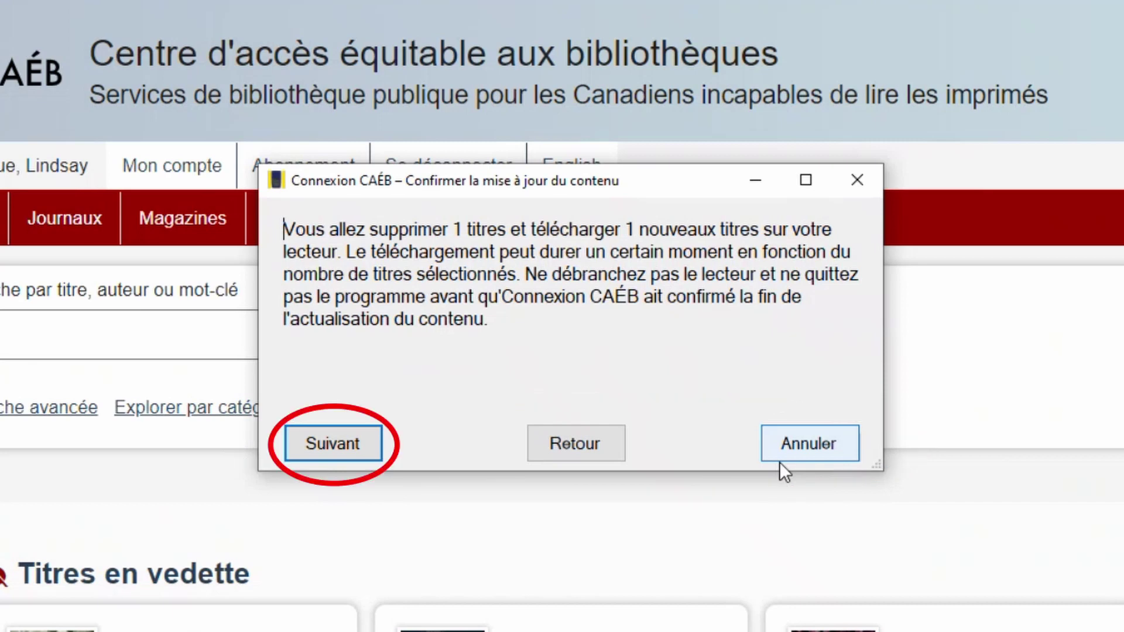
Step: Confirm the content update: remove 1 title and download Mercure rouge
click(358, 451)
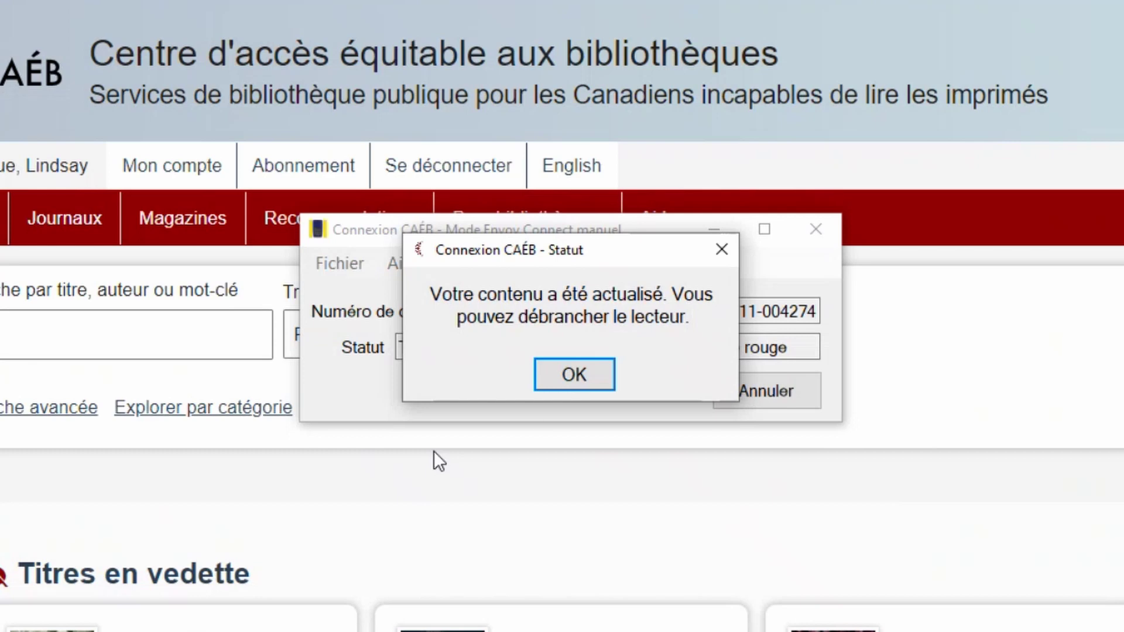
Step: Acknowledge the Statut message confirming the Envoy Connect reader's content was refreshed
click(579, 378)
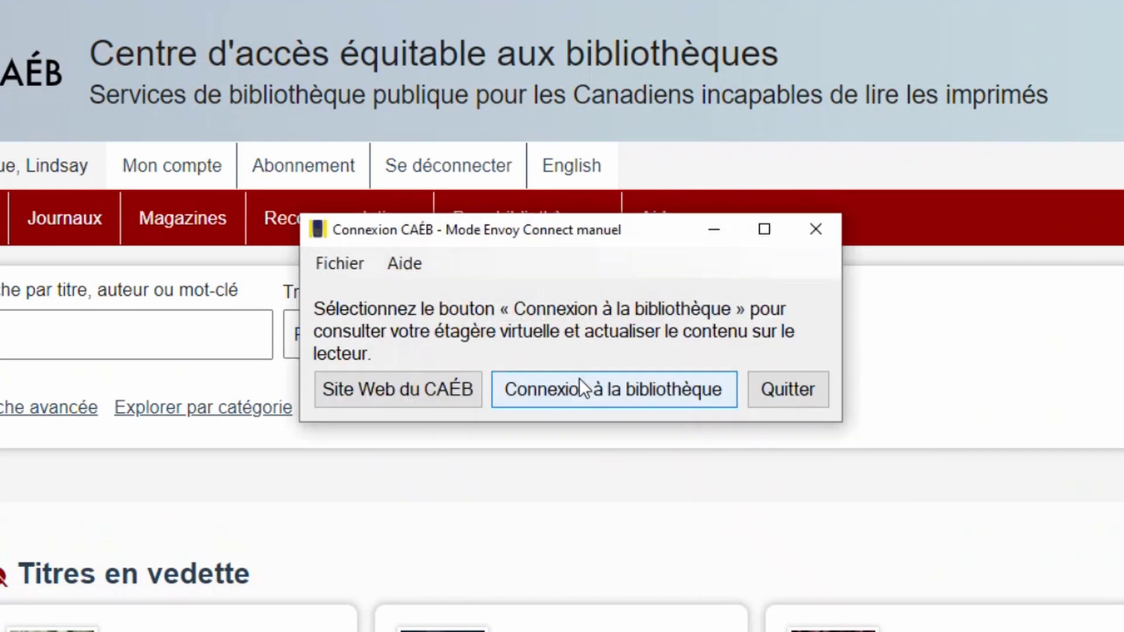